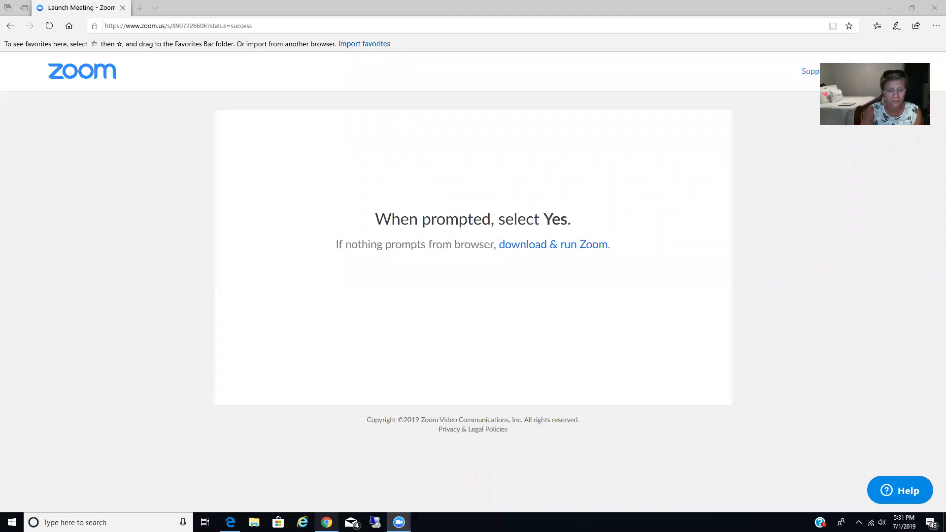
Switch from the Edge Zoom launch page to the Thirty-One Today sign-in page in Chrome
left_click(326, 522)
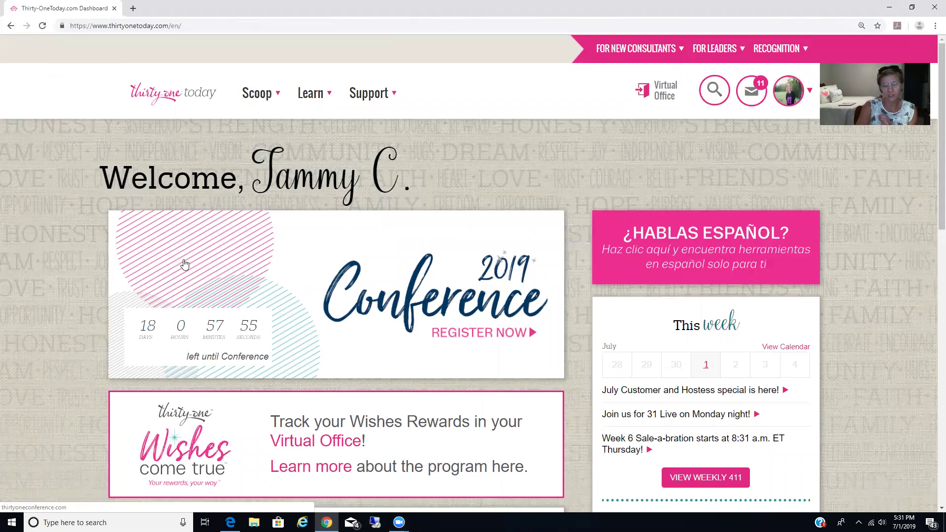
Bring up the Virtual Office consultant home page in its new tab
mouse_move(636, 49)
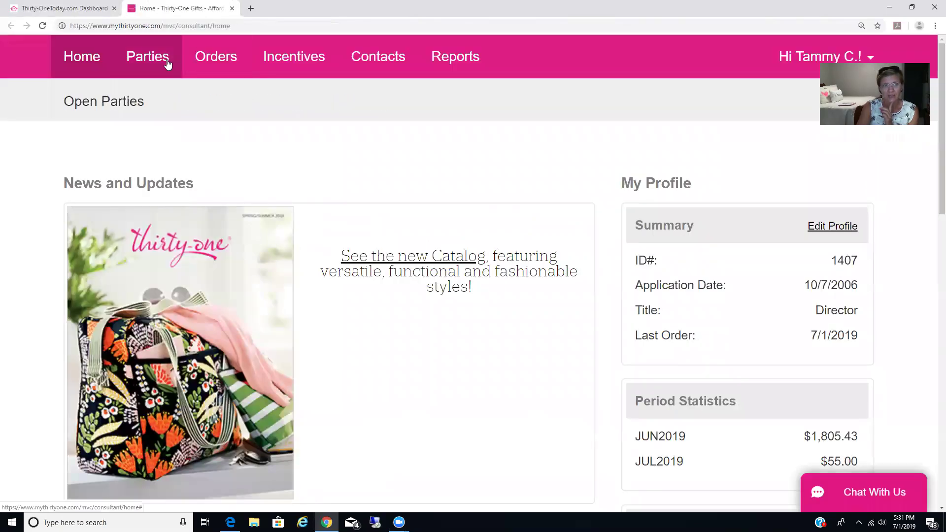
From the open parties list, create a new party 'My Debut' described 'Come join in a fun facebook event'
left_click(157, 63)
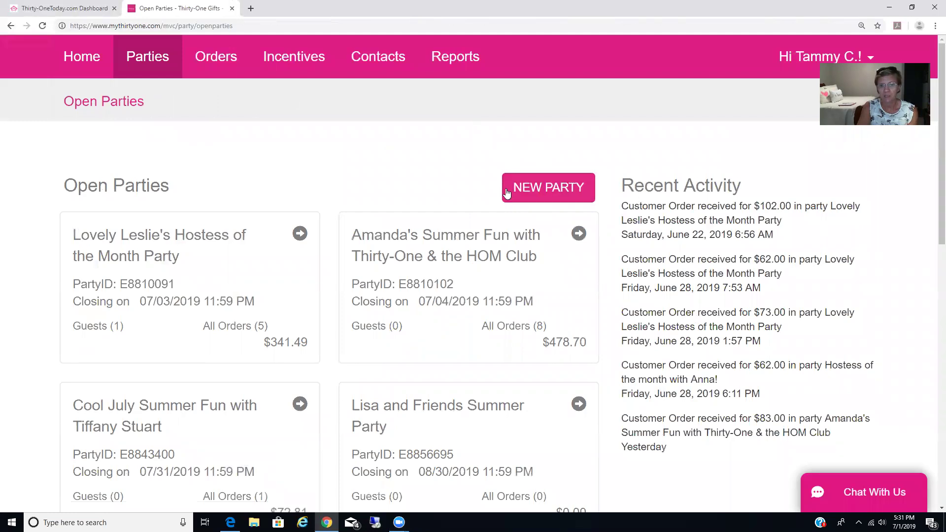
left_click(563, 190)
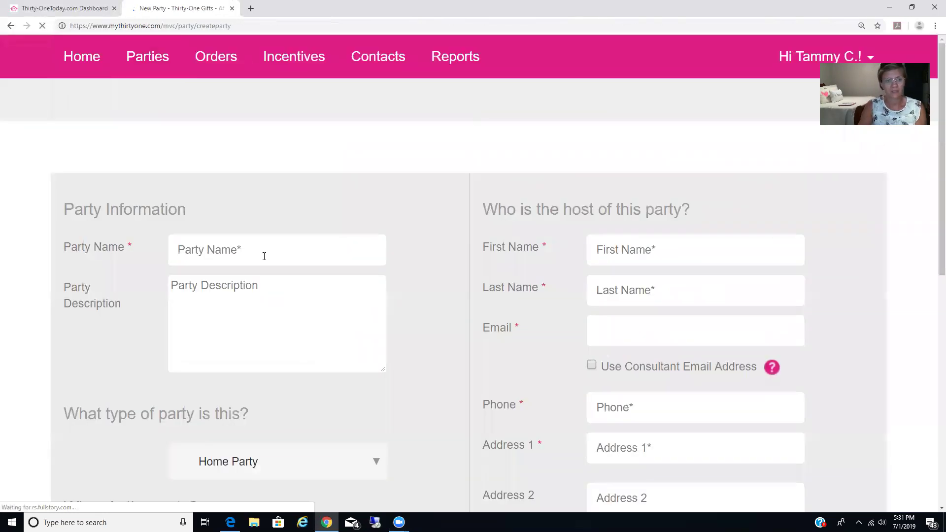
left_click(264, 250)
type("My Debut")
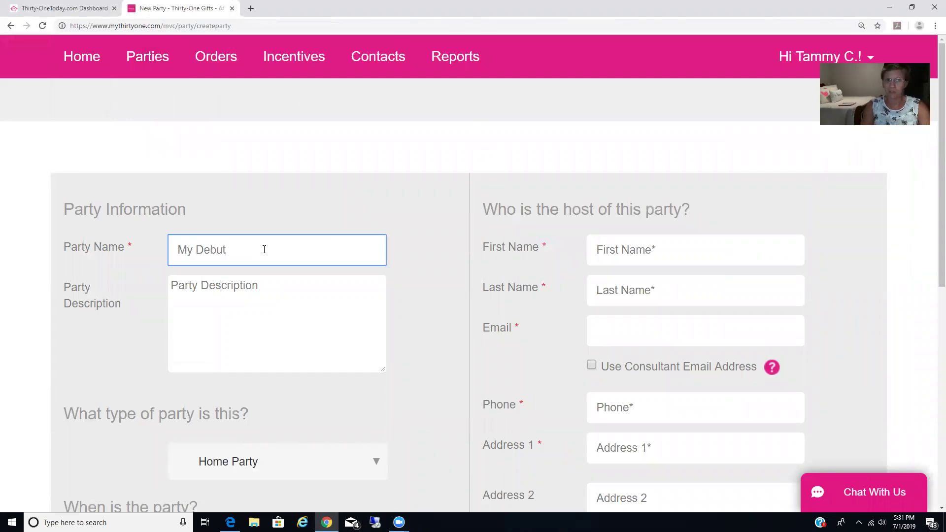
left_click(265, 290)
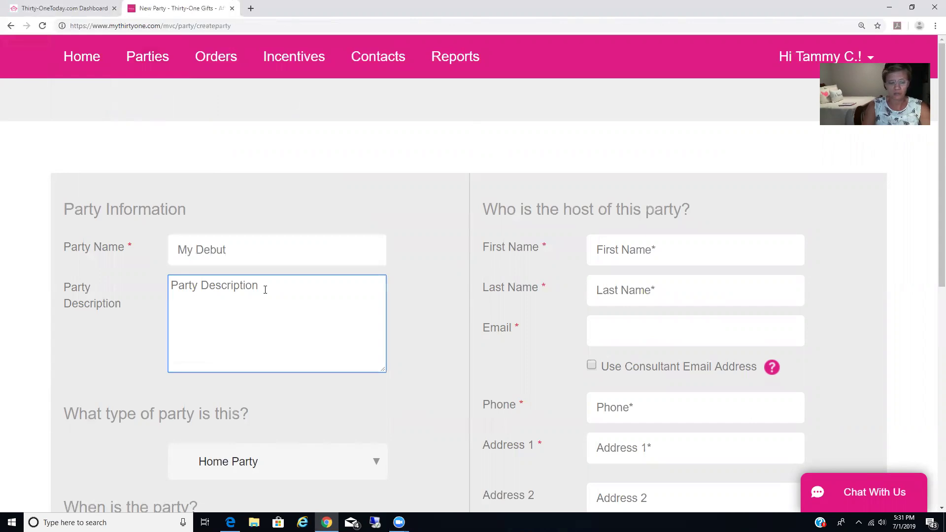
type("Come join in a fu")
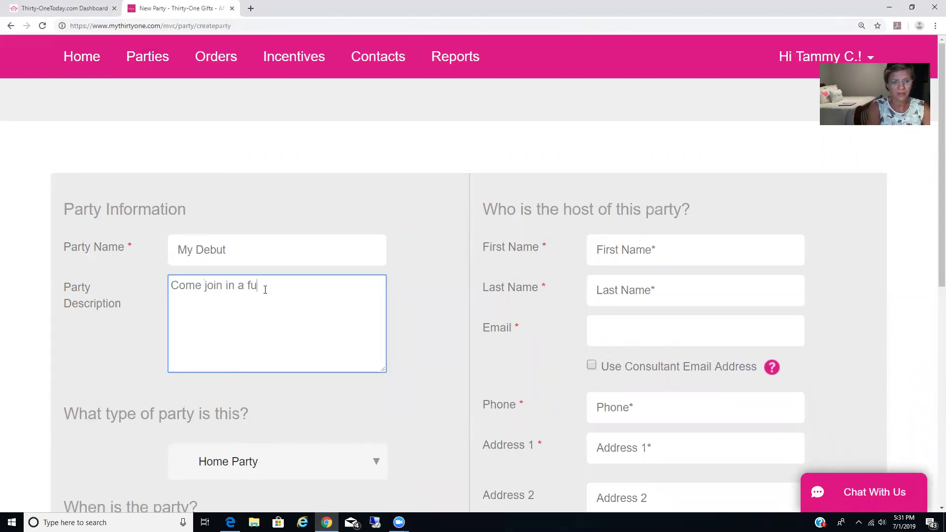
type("n facebook event")
scroll(266, 290, "down", 2)
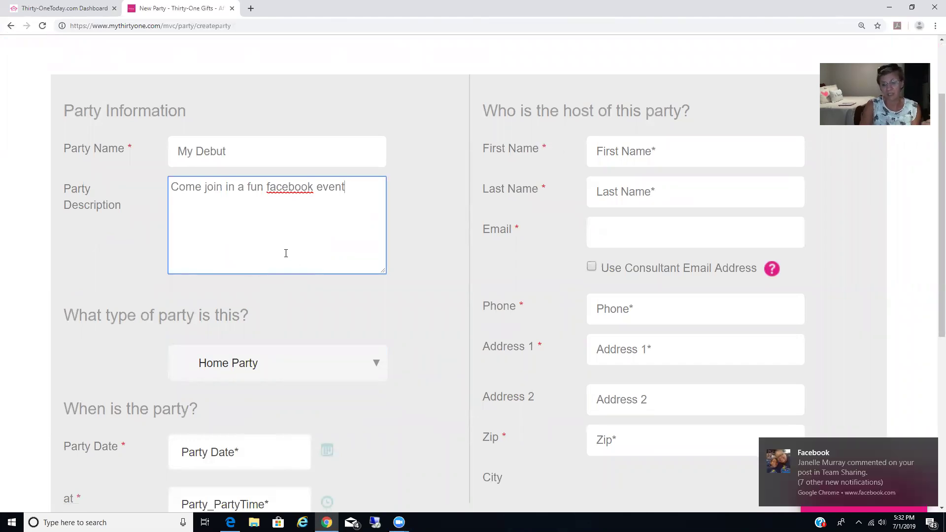
Set the party type to Online and the closing date to 7/31/2019
left_click(931, 448)
left_click(376, 370)
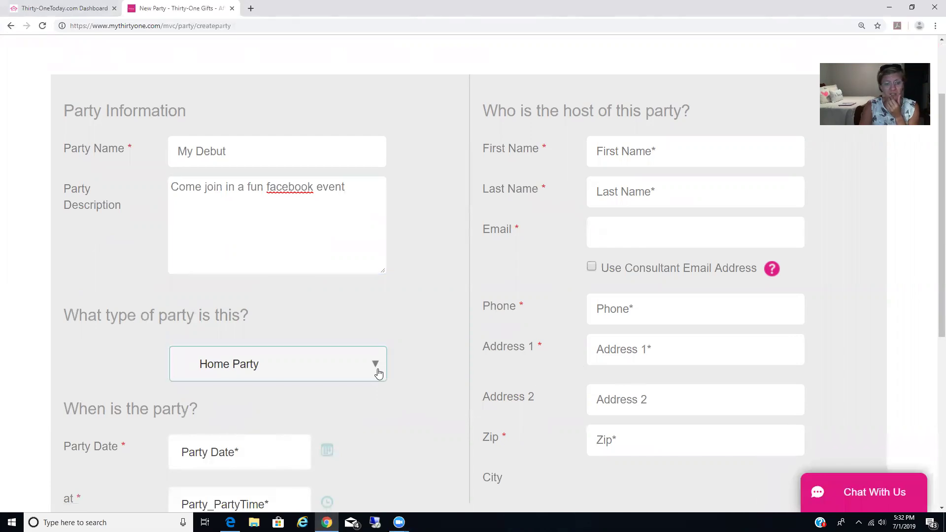
left_click(333, 271)
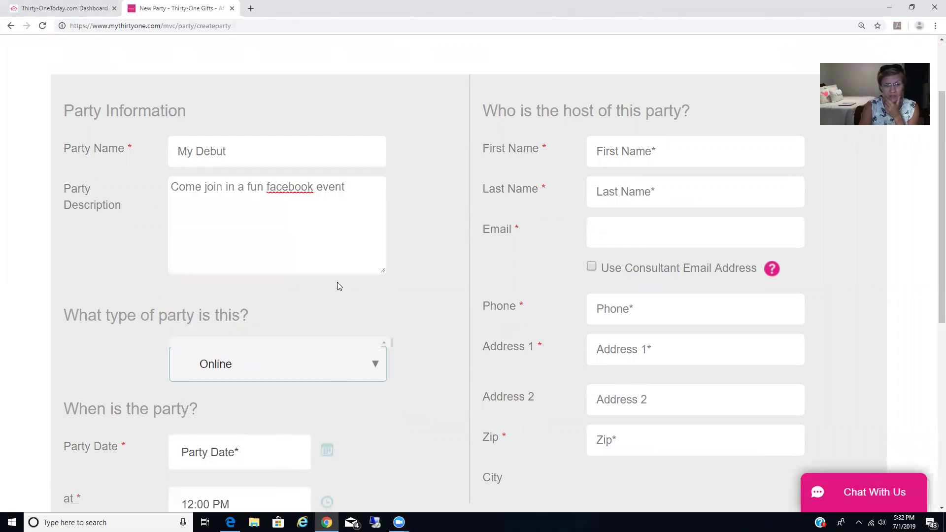
scroll(325, 315, "down", 3)
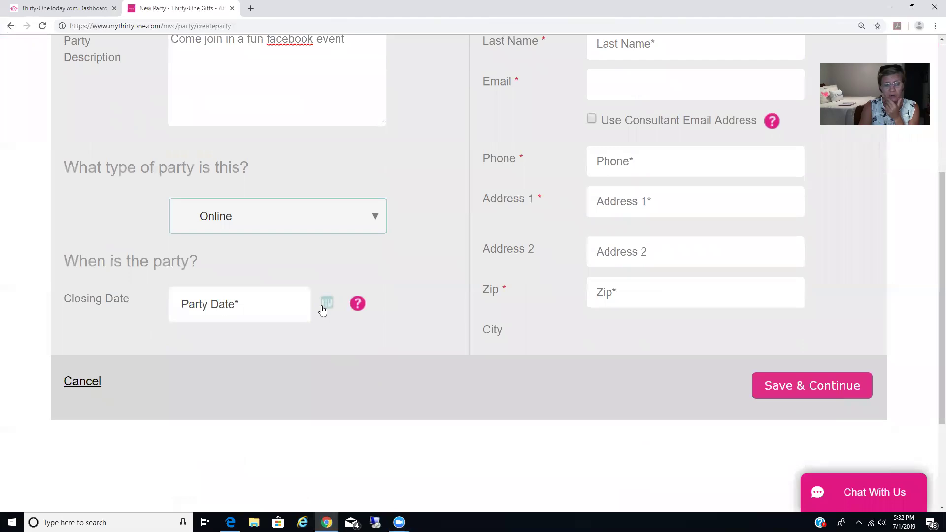
left_click(323, 308)
left_click(267, 223)
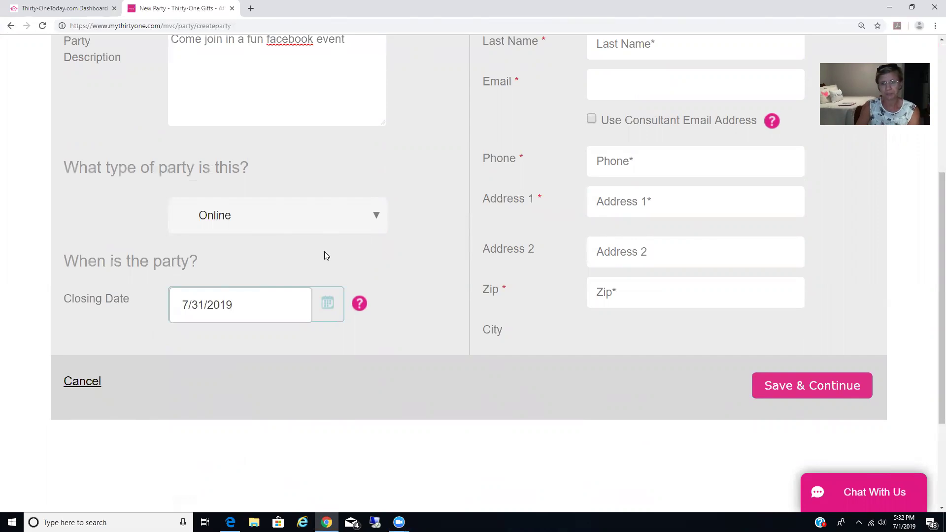
scroll(324, 256, "up", 4)
Fill in the host details by entering the host's first name and choosing a saved address
left_click(626, 201)
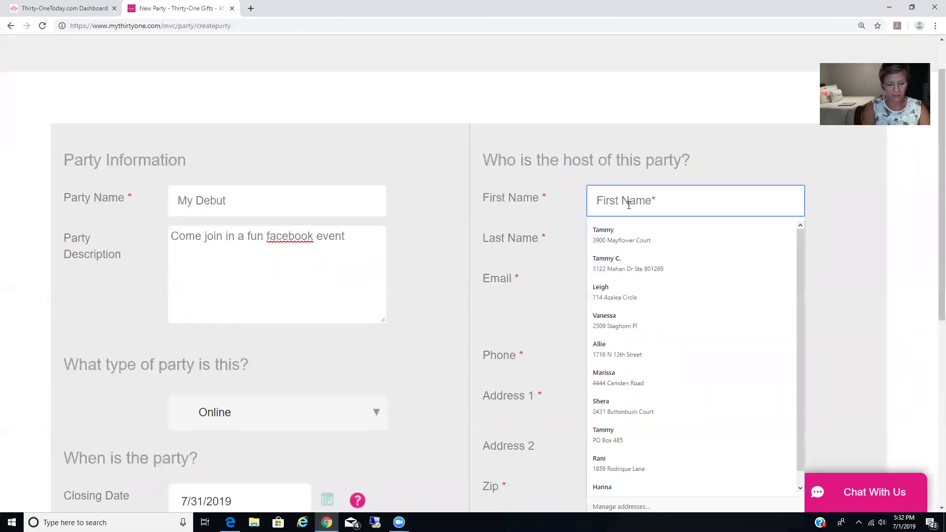
type("Tammy")
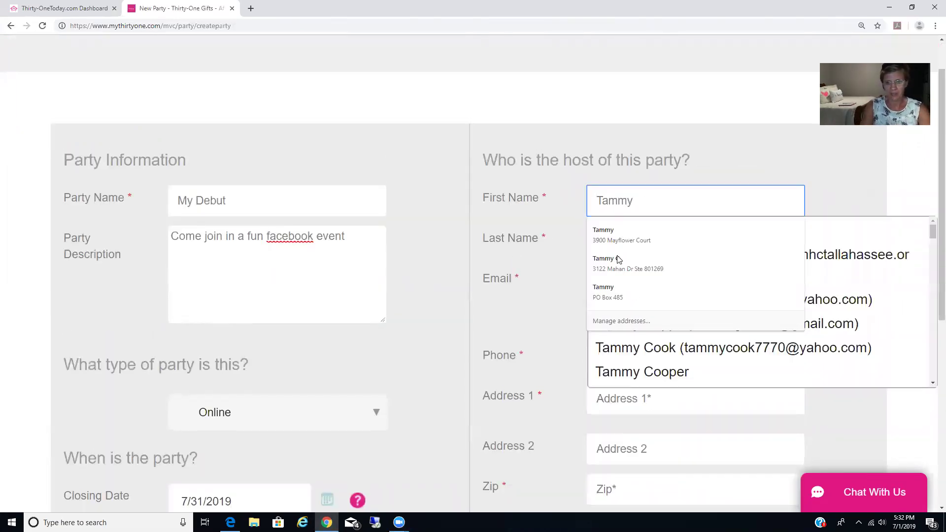
left_click(619, 261)
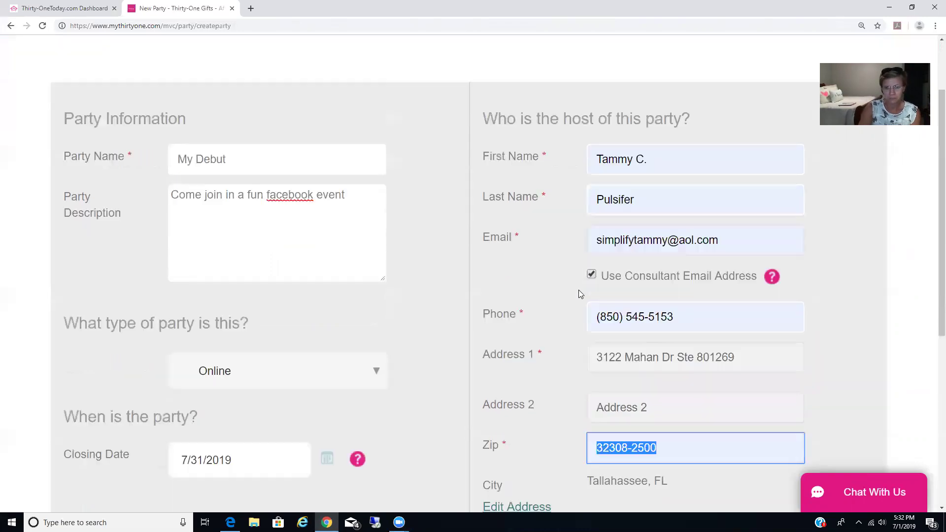
scroll(578, 290, "down", 5)
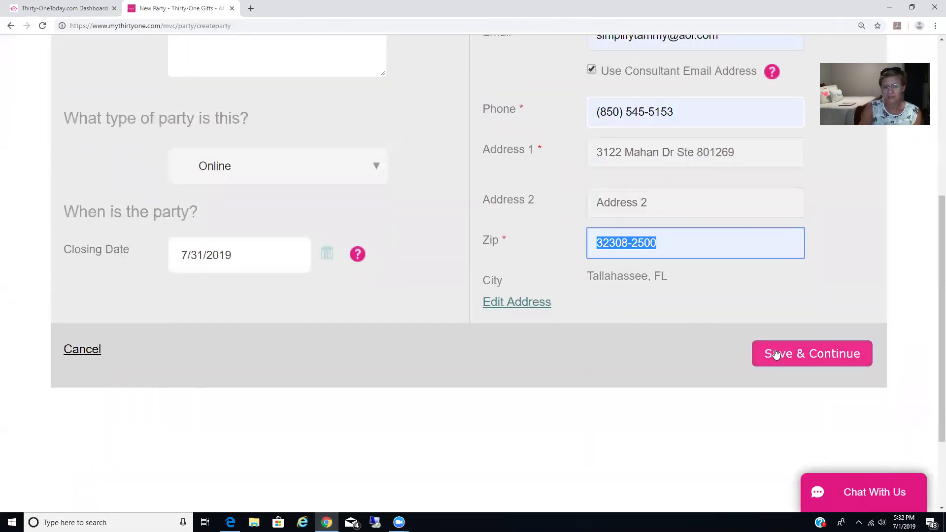
Save the new party, then set its Party Ship to Selection to Direct Ship Only
left_click(771, 353)
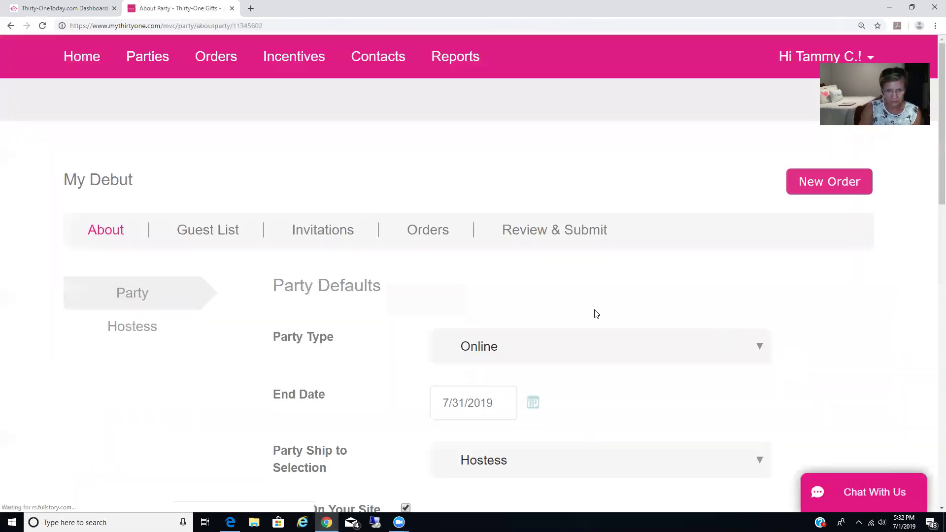
scroll(584, 311, "down", 4)
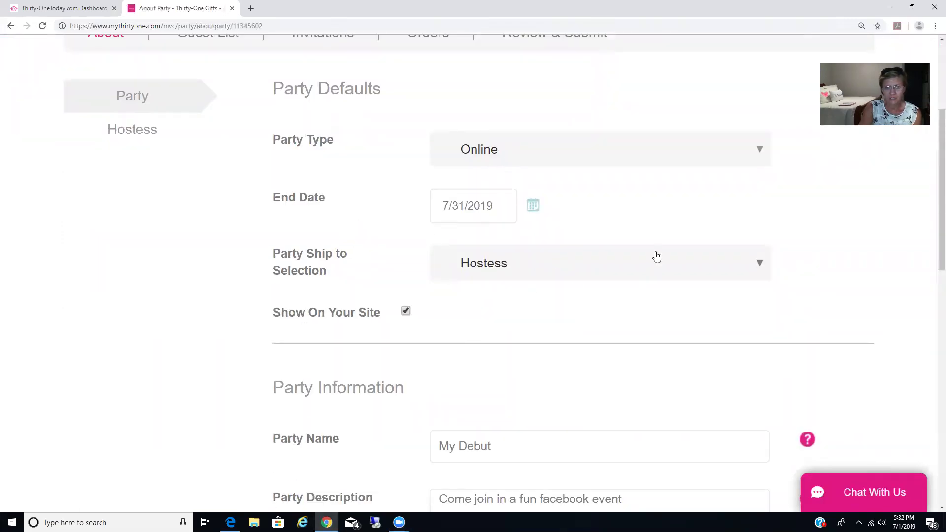
left_click(758, 268)
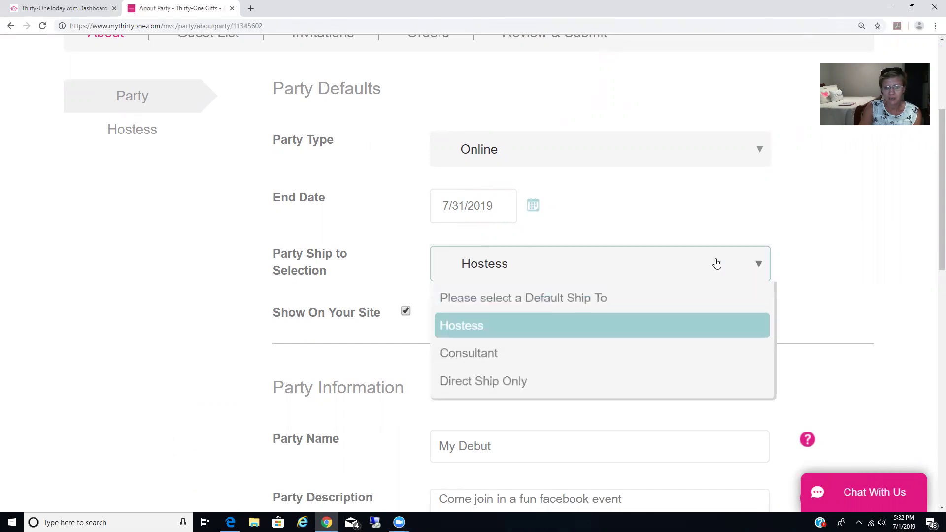
left_click(494, 384)
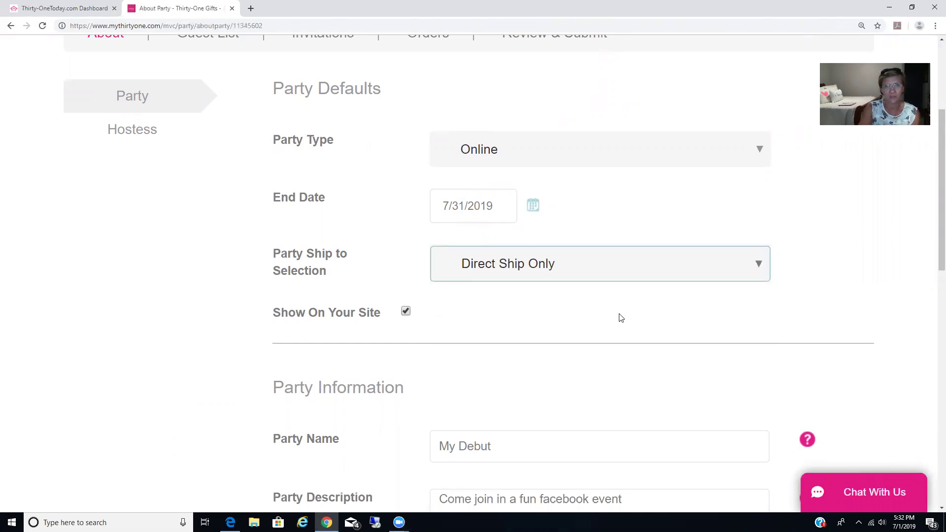
Save & Update the party, accepting the shipping-change warning
scroll(622, 318, "down", 6)
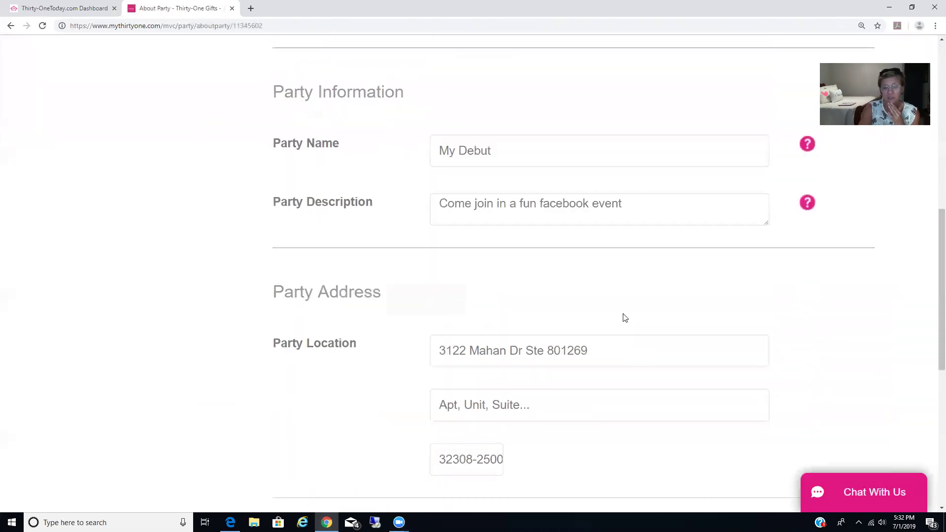
scroll(625, 318, "down", 7)
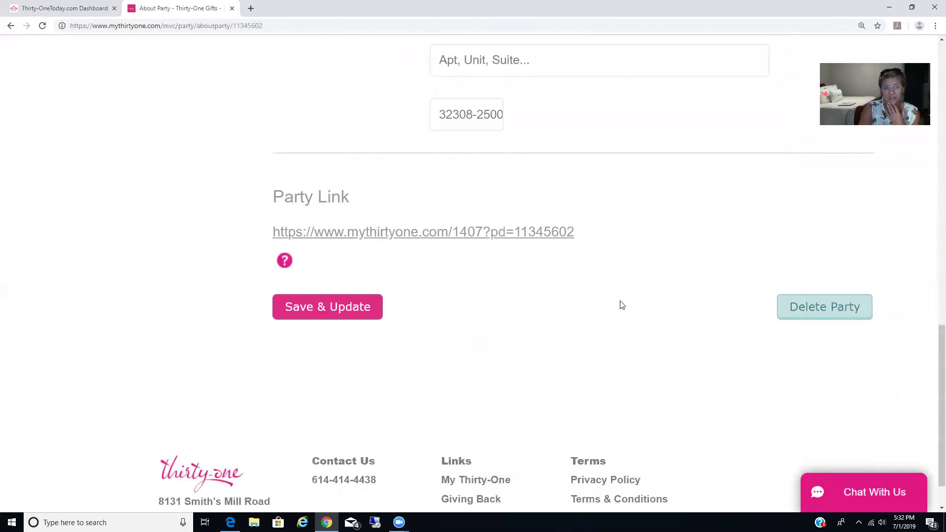
left_click(341, 317)
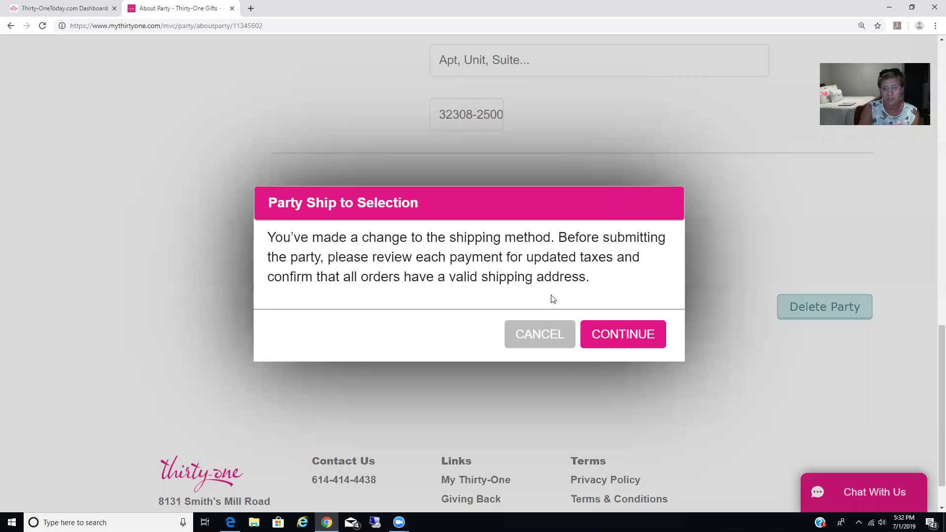
left_click(602, 332)
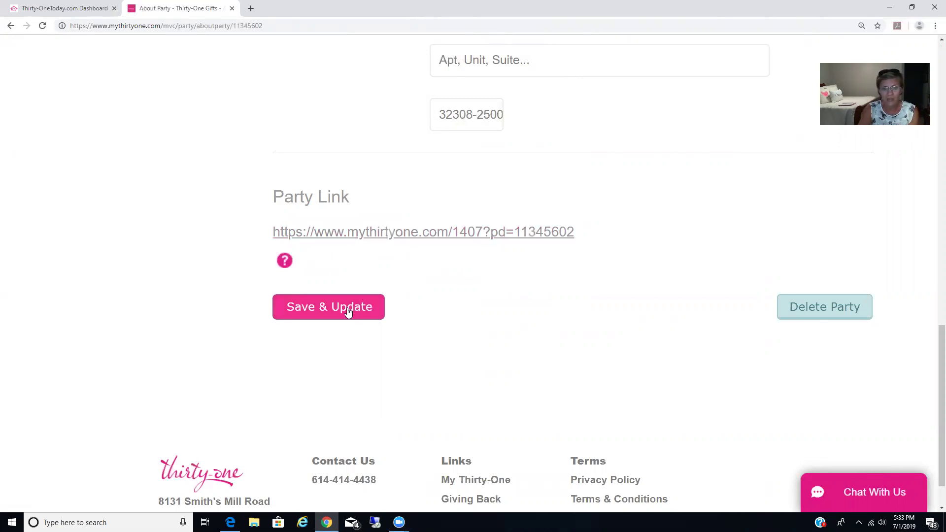
scroll(409, 280, "up", 10)
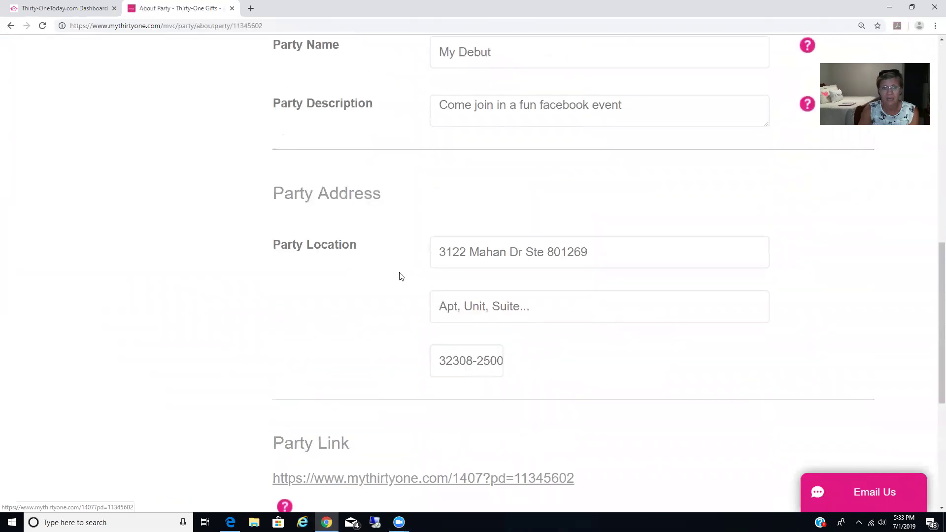
scroll(401, 276, "up", 7)
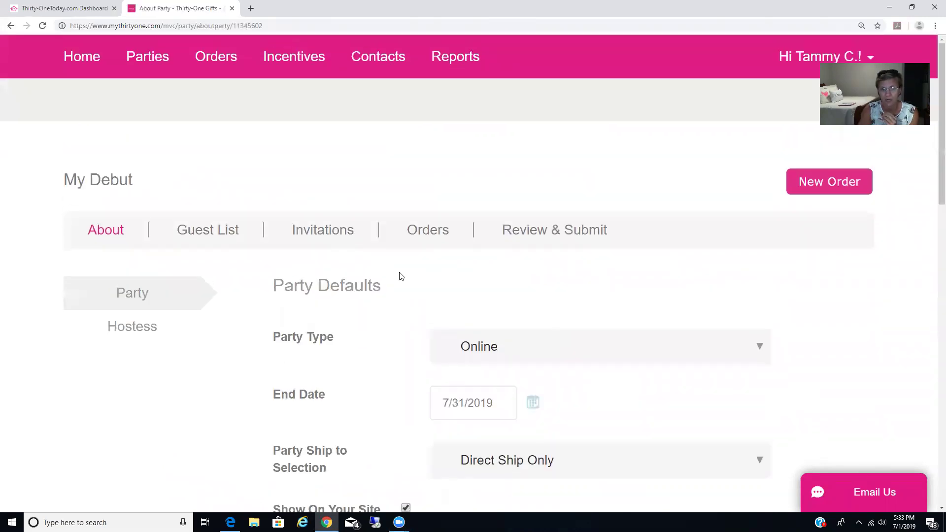
mouse_move(160, 66)
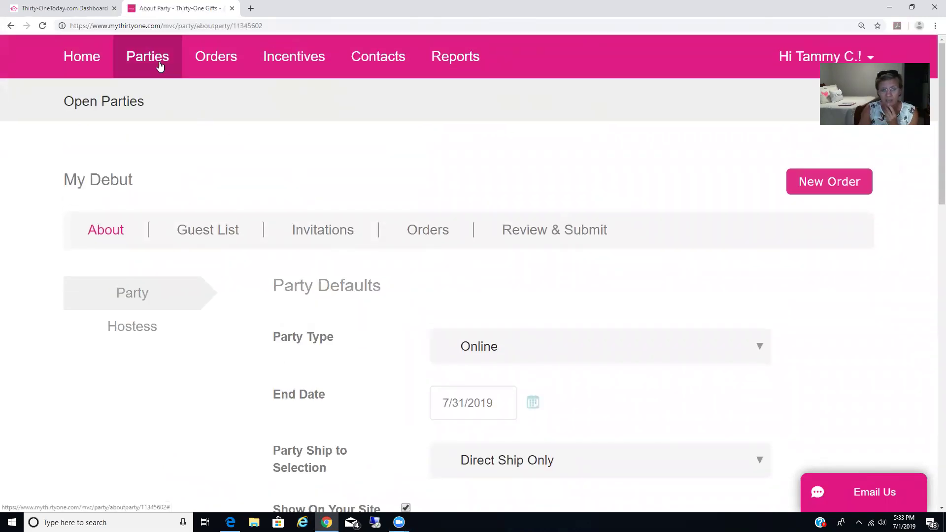
scroll(331, 200, "down", 13)
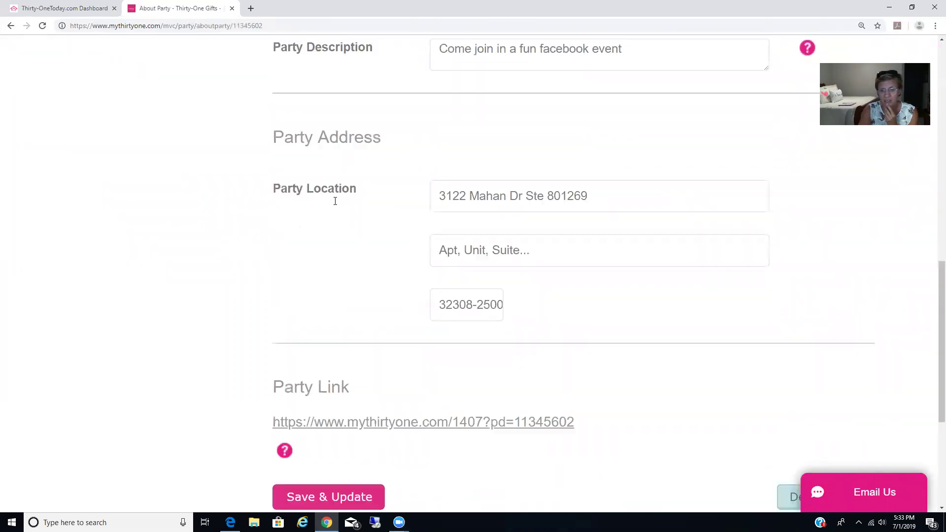
scroll(335, 201, "down", 5)
scroll(334, 205, "up", 14)
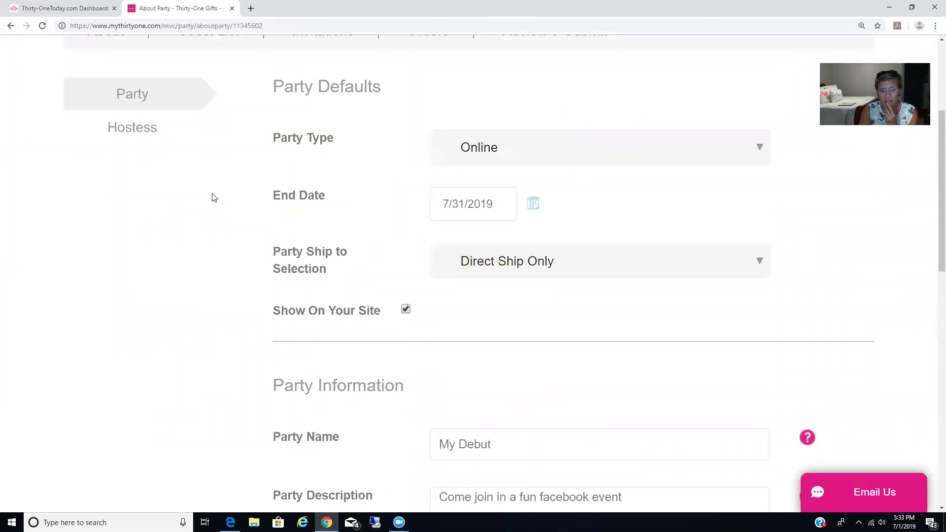
scroll(214, 197, "up", 4)
left_click(147, 66)
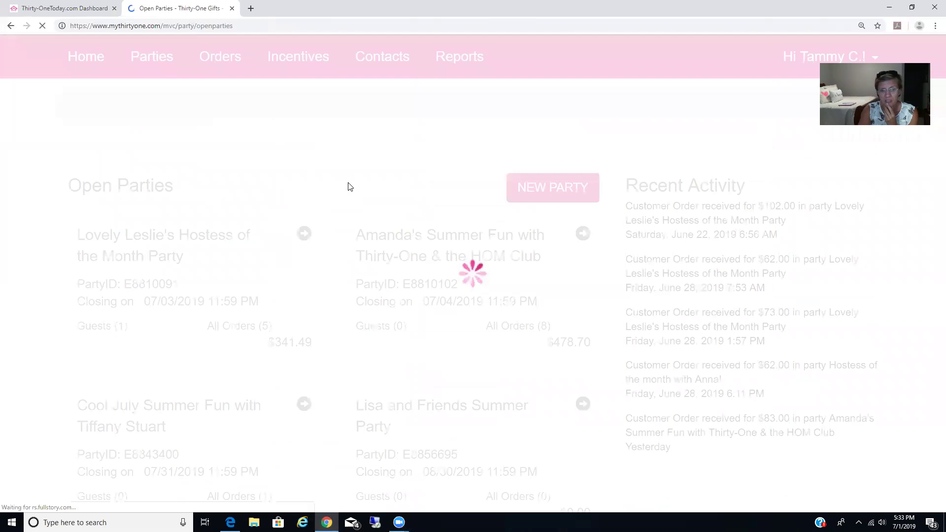
scroll(355, 190, "down", 15)
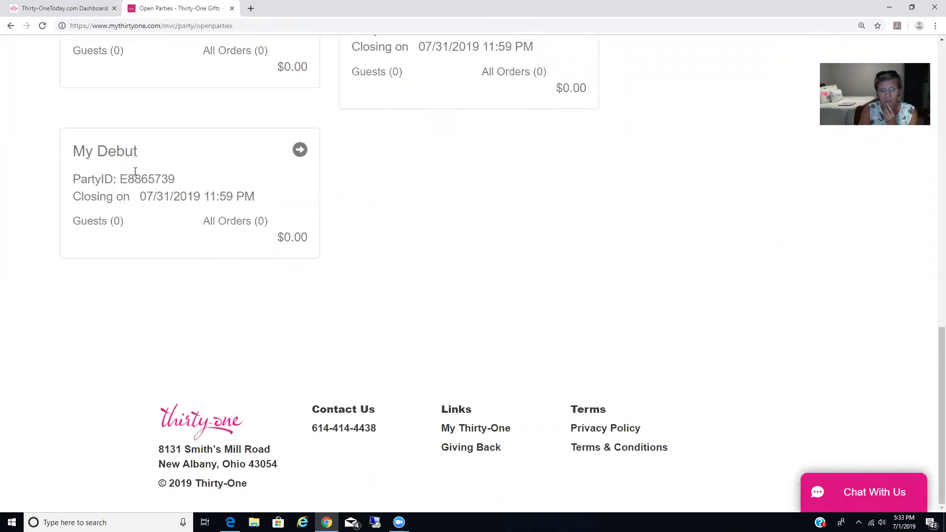
left_click(299, 150)
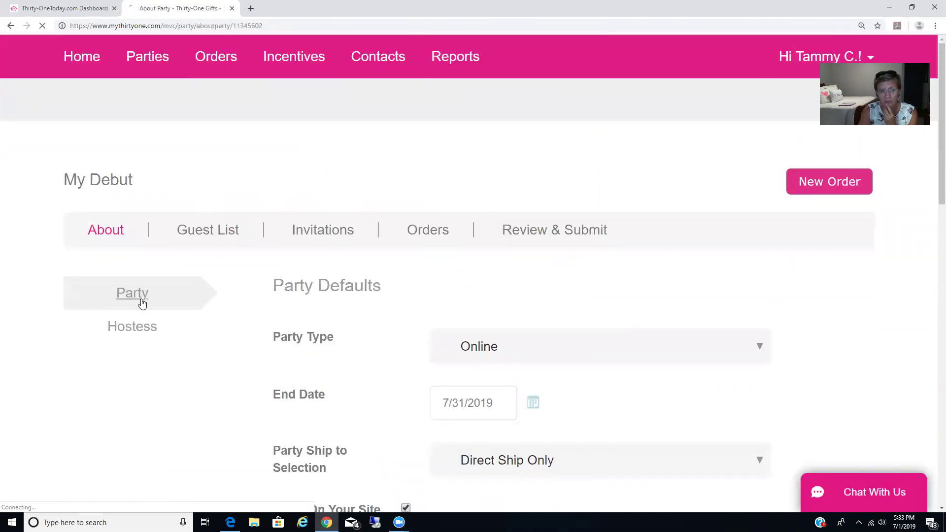
Show the Hostess section of My Debut with the host's name and email
left_click(142, 327)
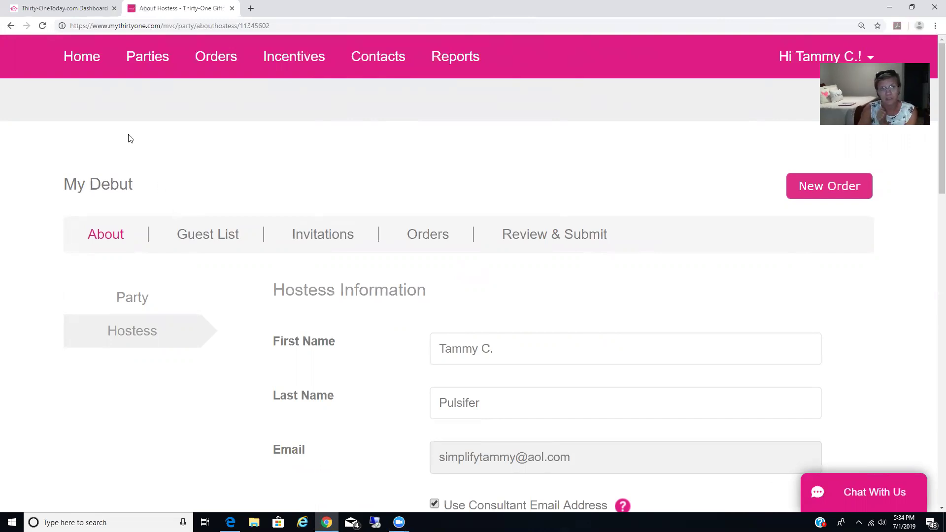
mouse_move(86, 70)
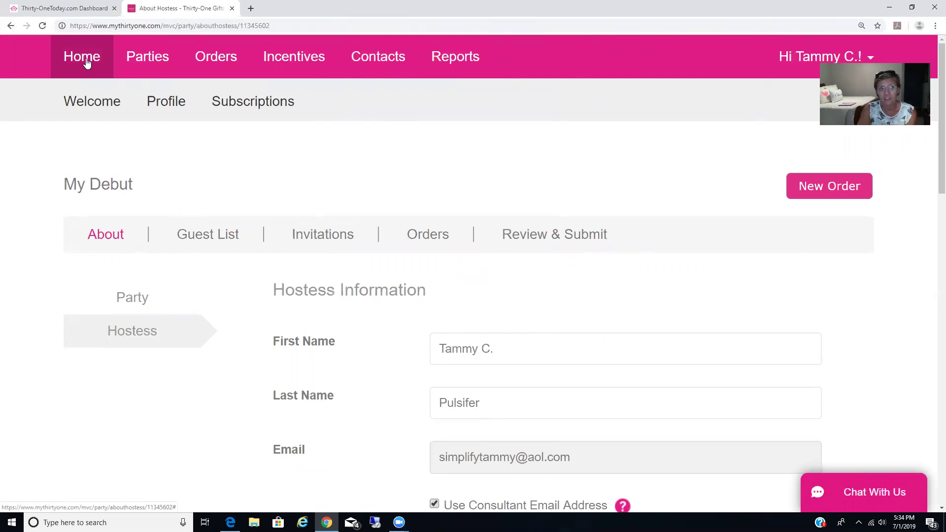
Go to Home > Subscriptions to view the Website and Monthly Specials Fliers subscriptions
left_click(253, 102)
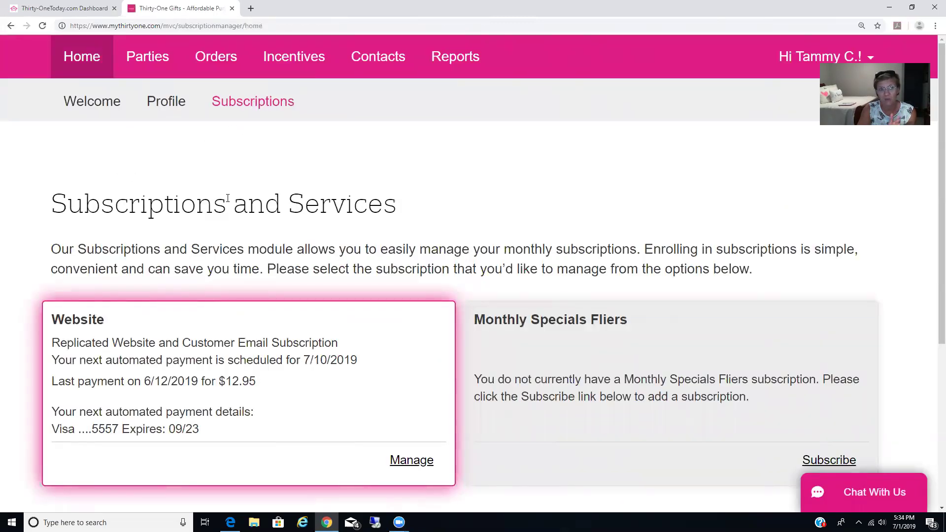
mouse_move(158, 57)
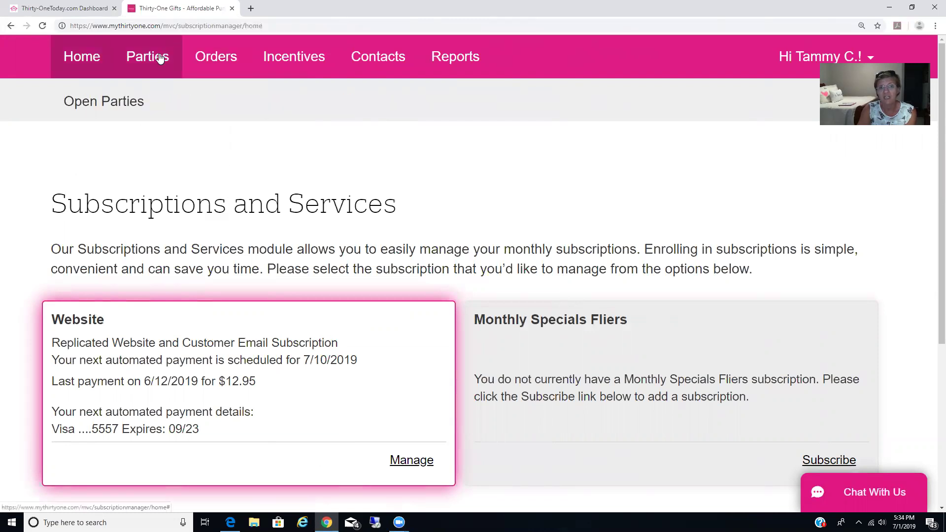